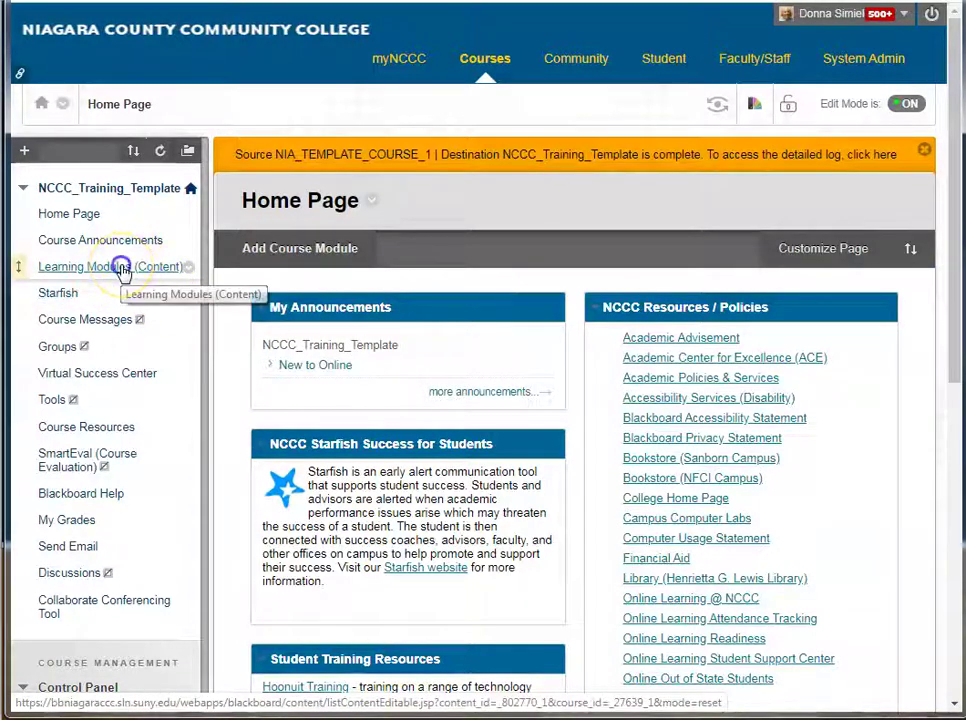
Open the training course's Learning Modules (Content) page from the course menu.
left_click(120, 268)
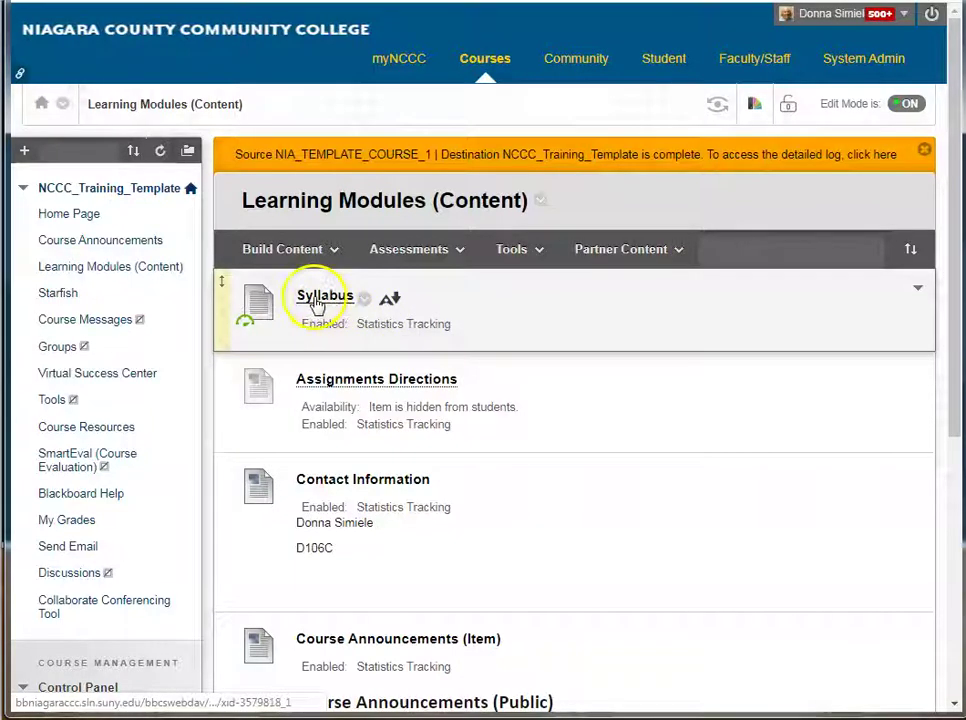
Start copying the Syllabus item with NCCC_Training_Template as the destination course.
left_click(365, 300)
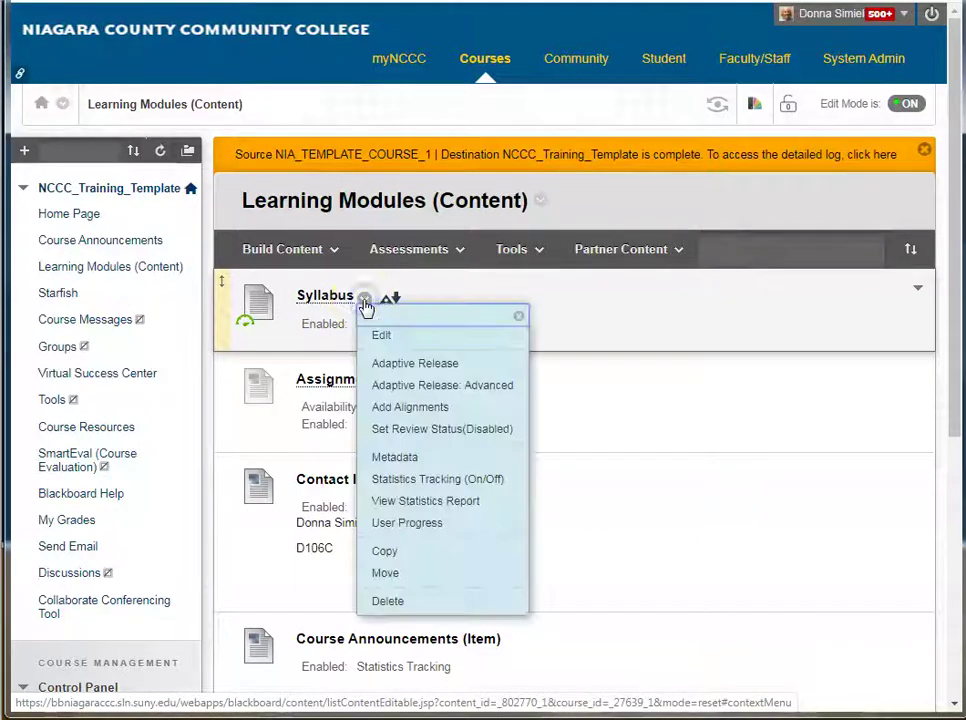
left_click(386, 553)
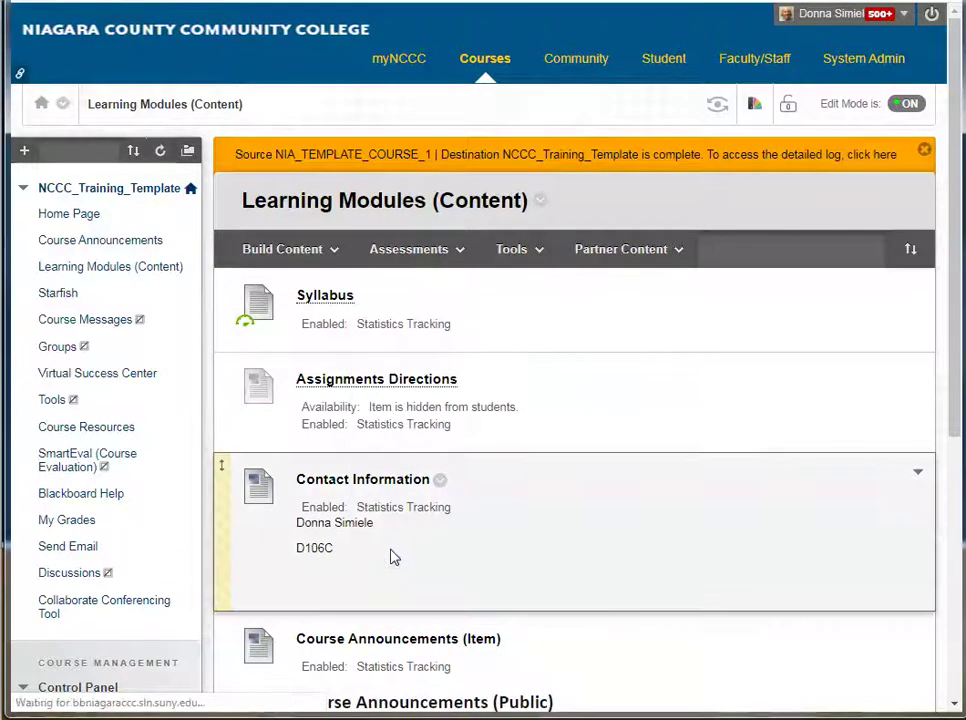
scroll(725, 403, "down", 3)
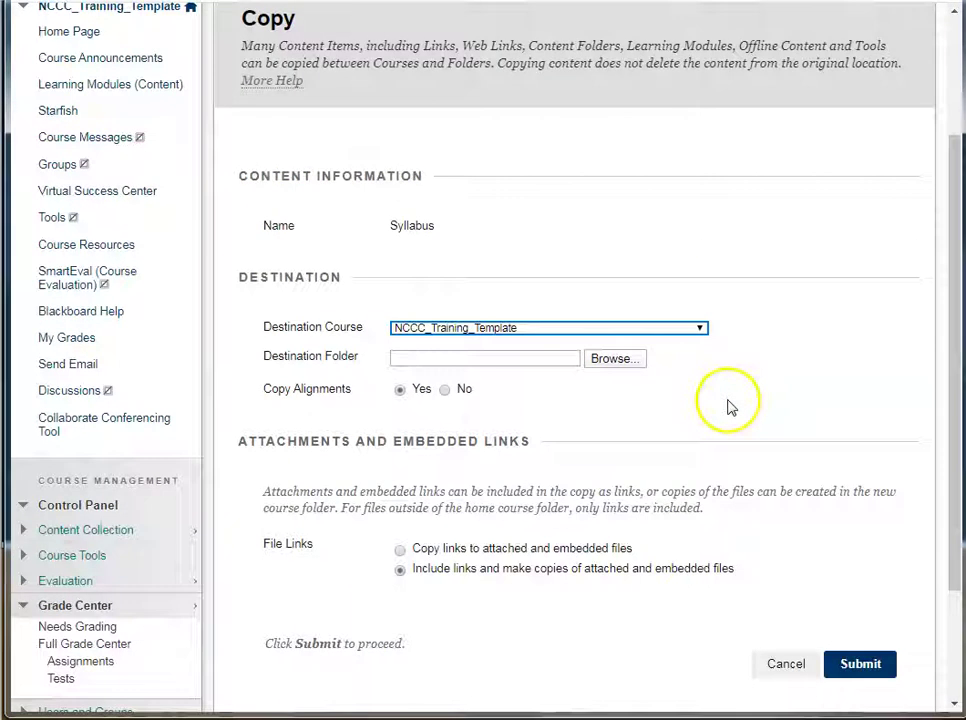
left_click(509, 329)
left_click(489, 387)
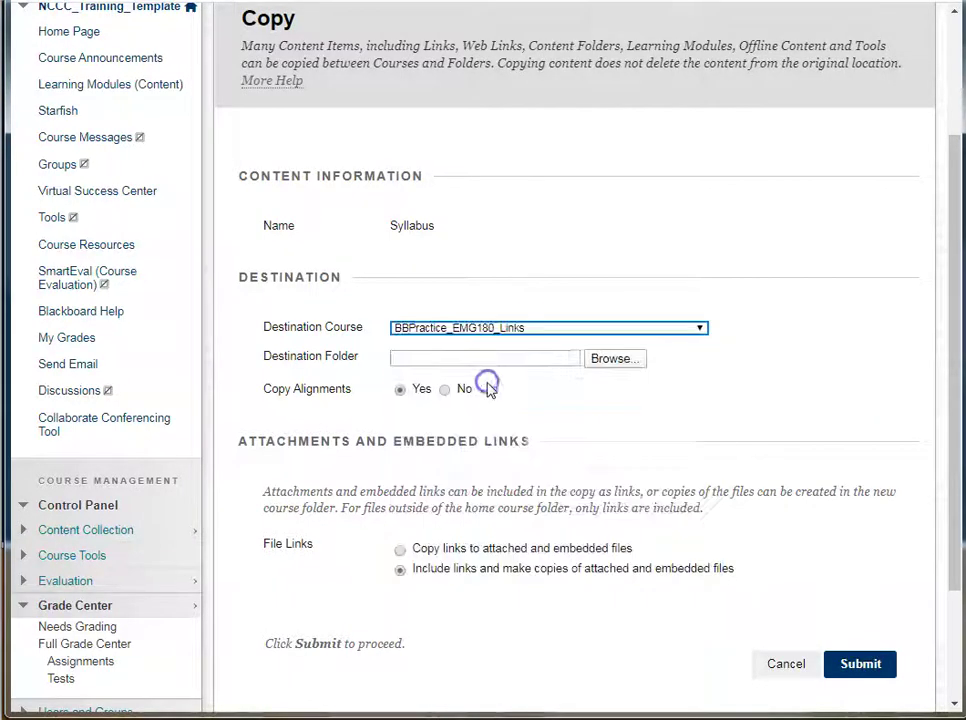
left_click(632, 328)
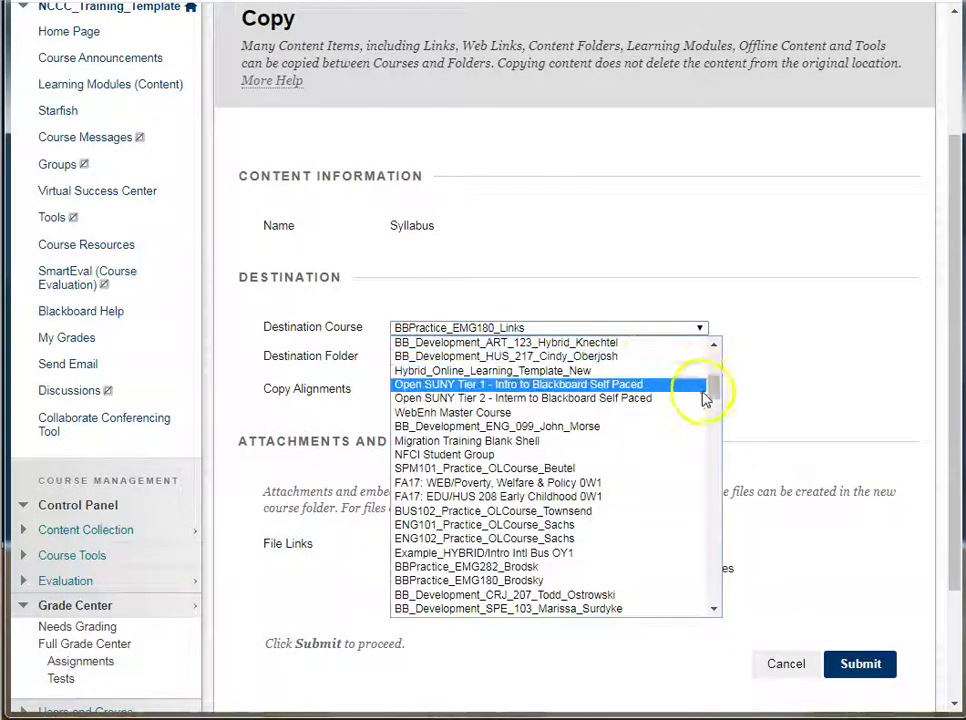
left_click_drag(722, 386, 715, 352)
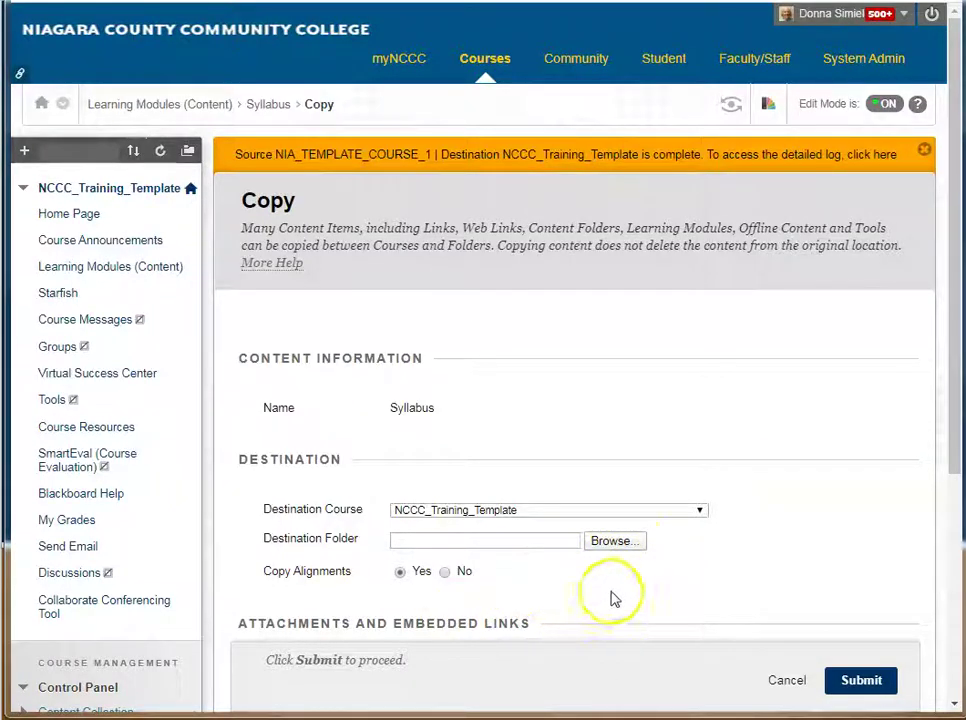
Copy the Syllabus into the /Course Resources folder and submit the copy.
left_click(610, 541)
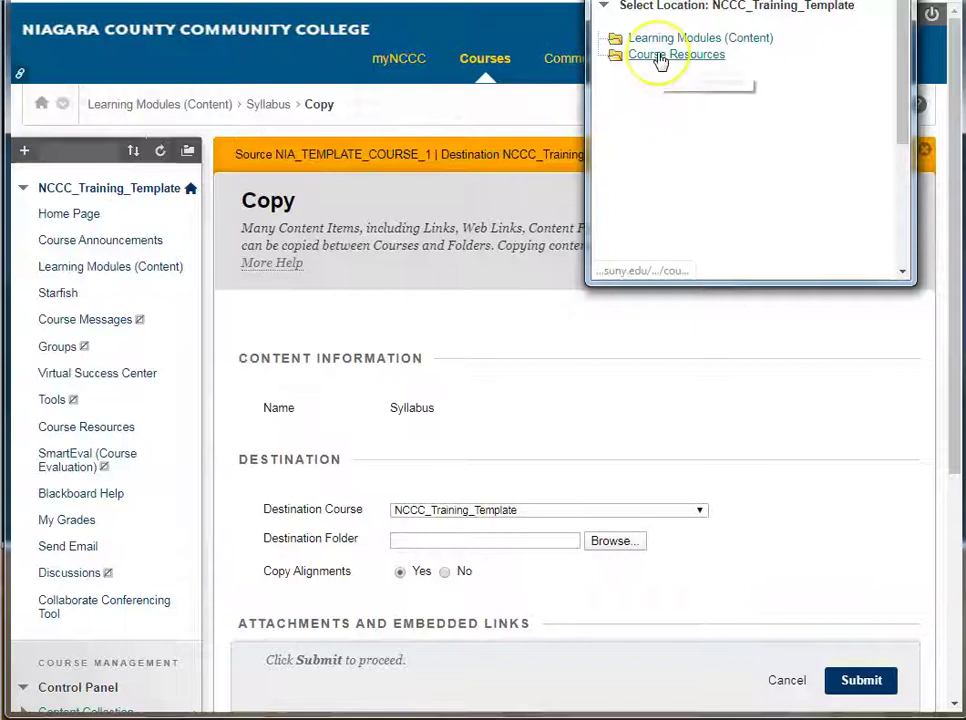
left_click(660, 58)
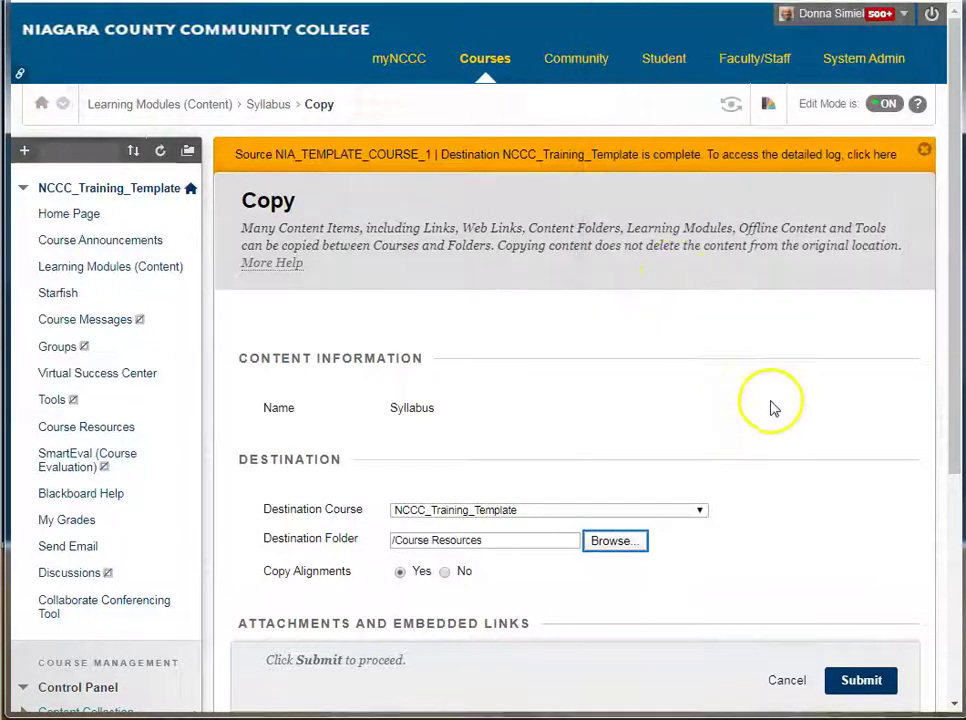
scroll(819, 395, "down", 5)
scroll(819, 395, "down", 1)
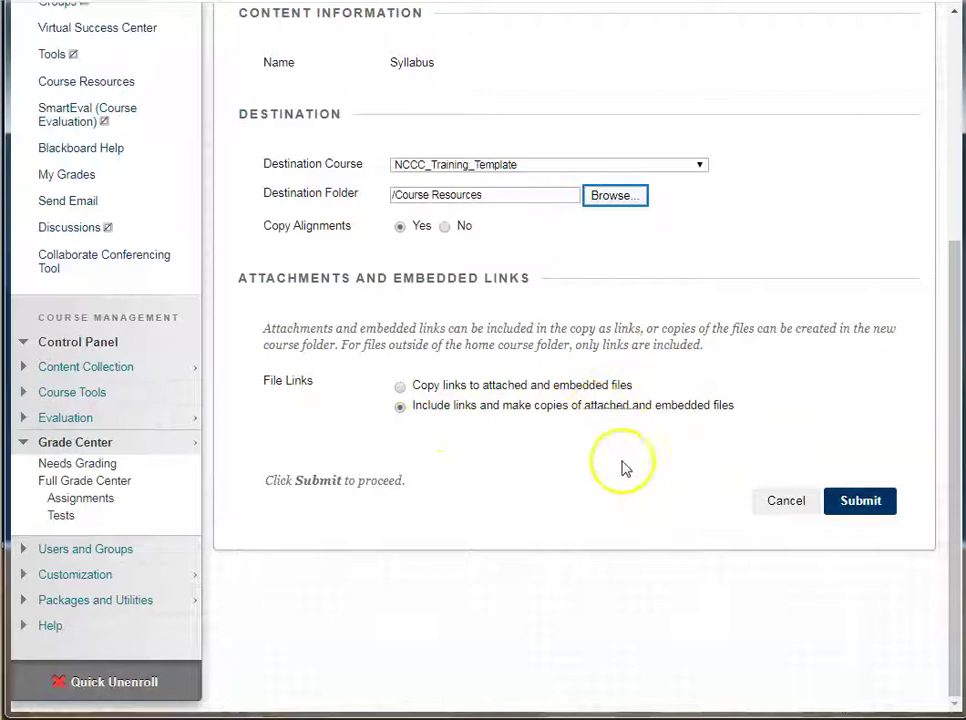
left_click(866, 501)
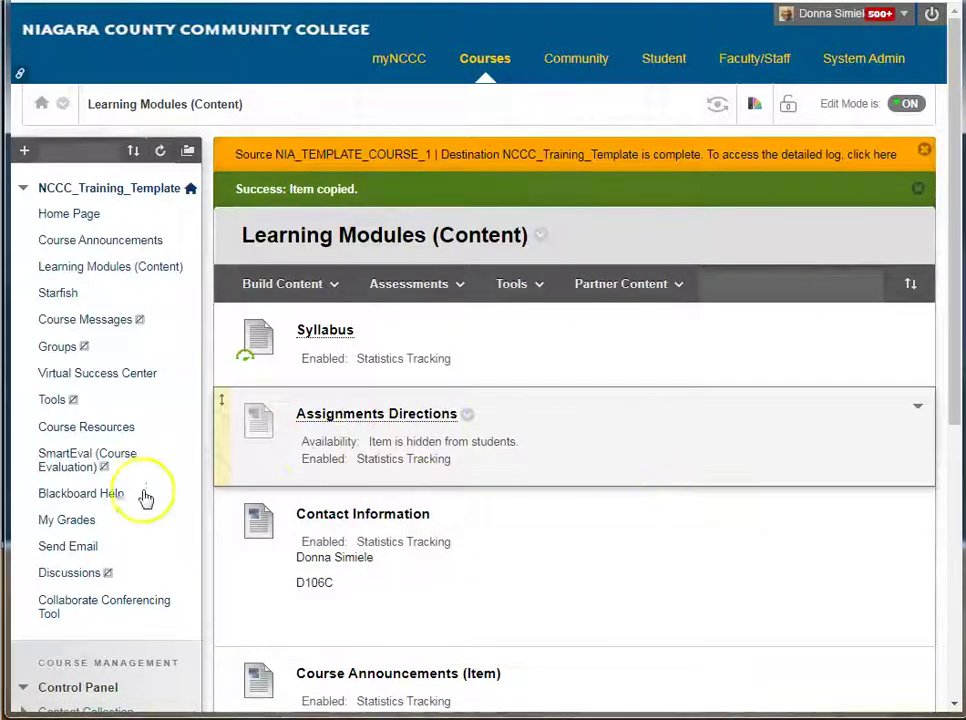
Check that Course Resources now contains the Syllabus copy.
left_click(72, 428)
scroll(440, 332, "down", 3)
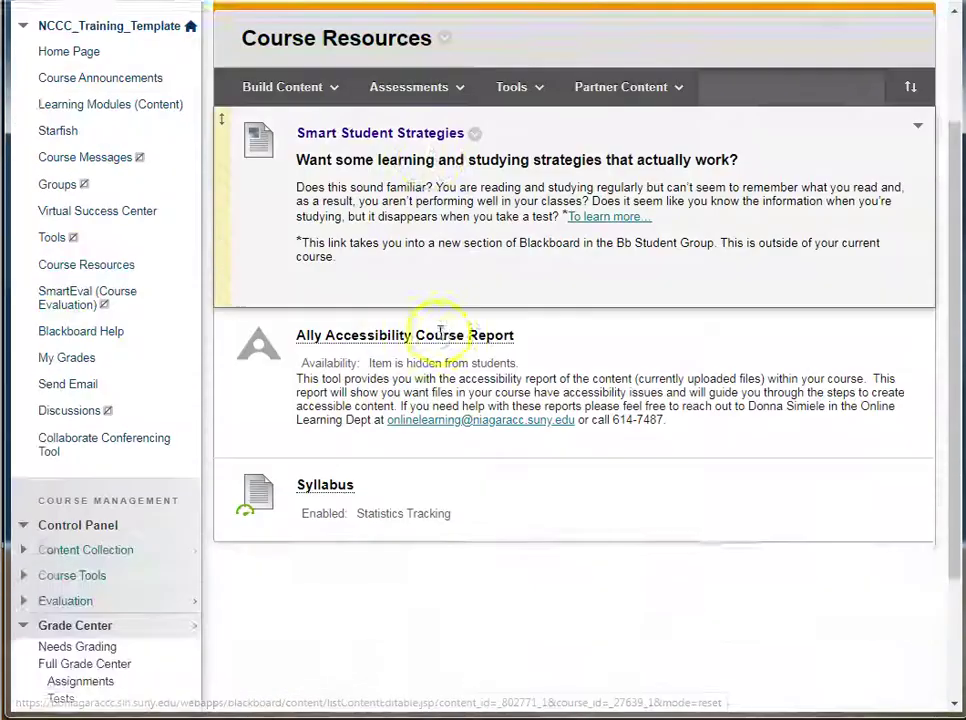
scroll(440, 332, "down", 2)
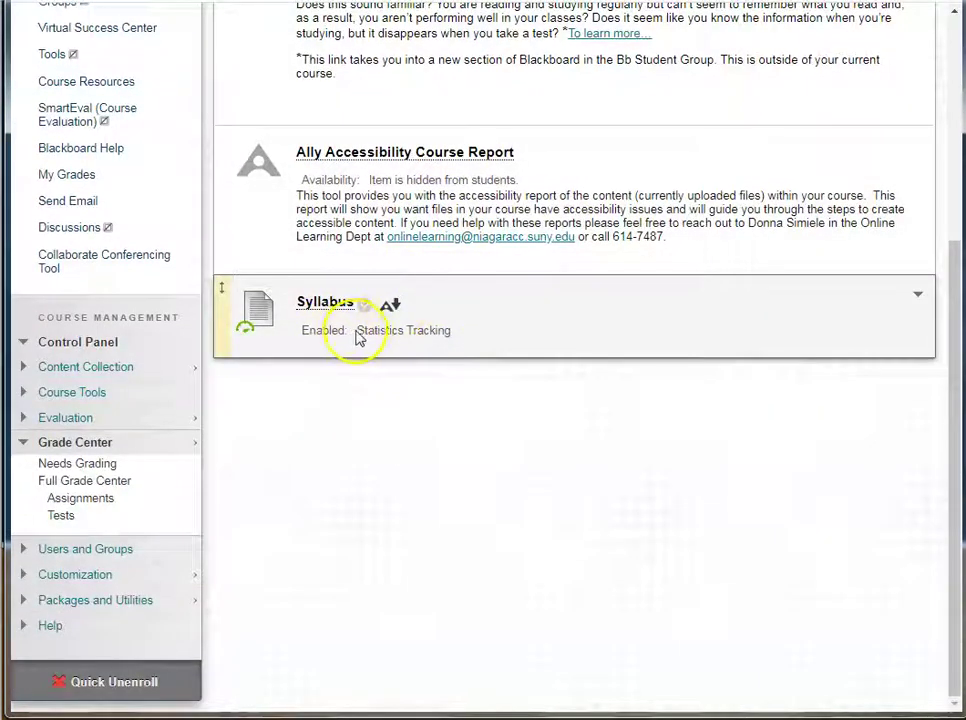
scroll(360, 369, "up", 5)
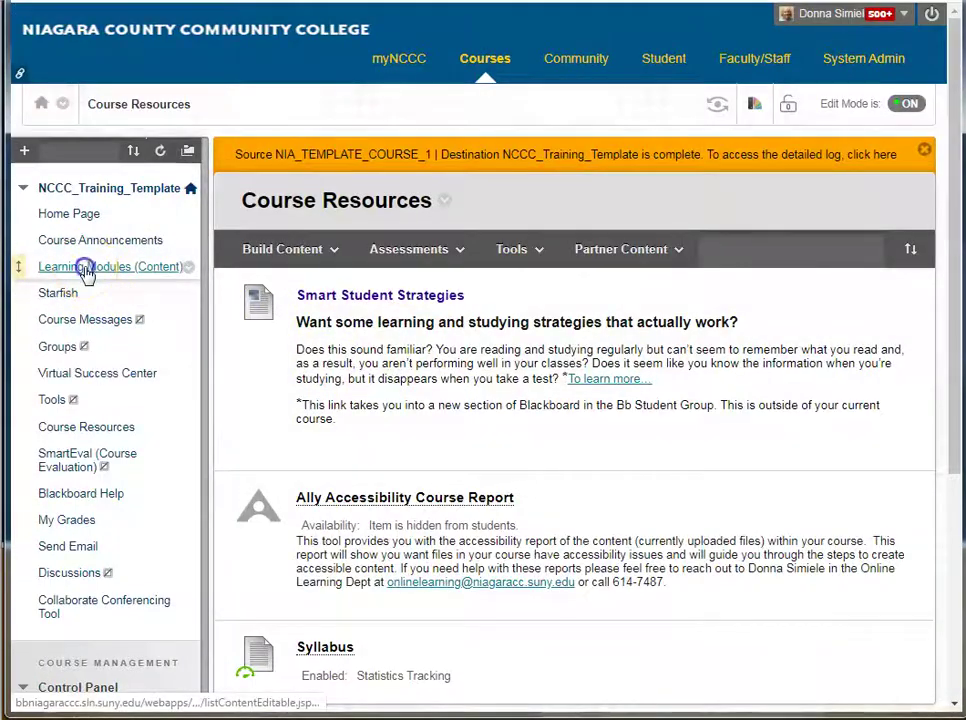
Return to Learning Modules (Content) and scroll down to Test 1 and Lesson 1 - Assignment.
left_click(84, 267)
left_click(410, 249)
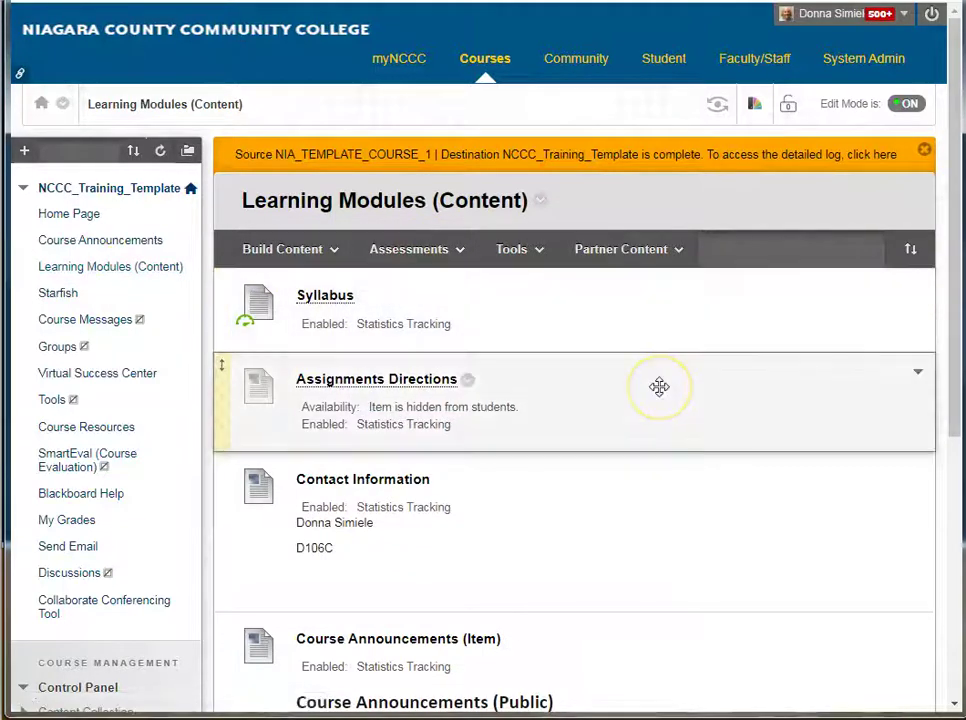
scroll(645, 400, "down", 5)
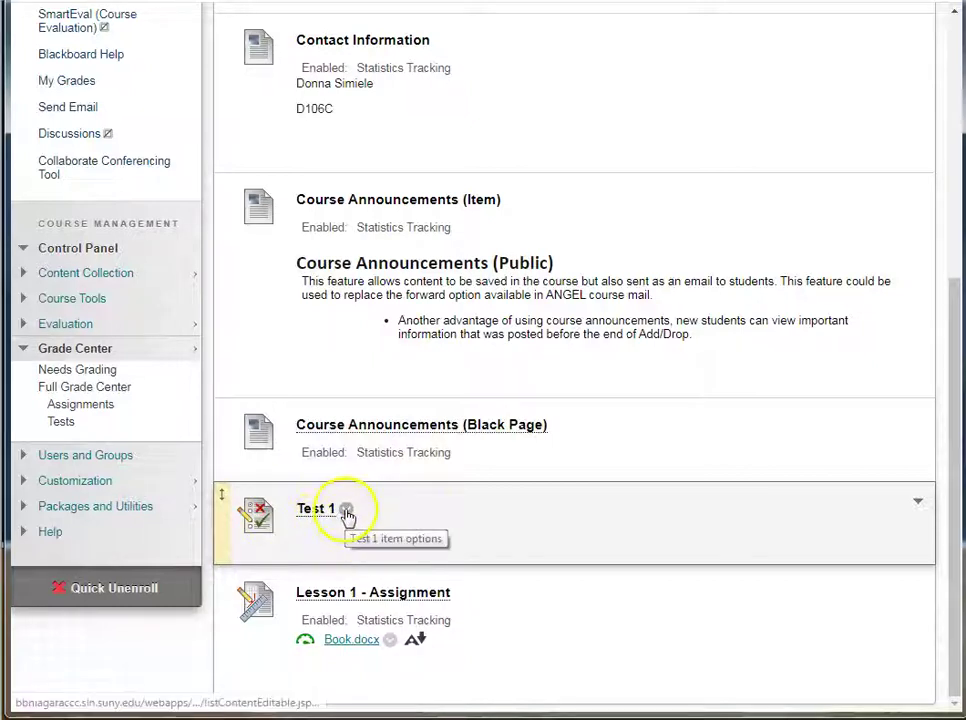
Open the Move page for Lesson 1 - Assignment in NCCC_Training_Template.
left_click(346, 511)
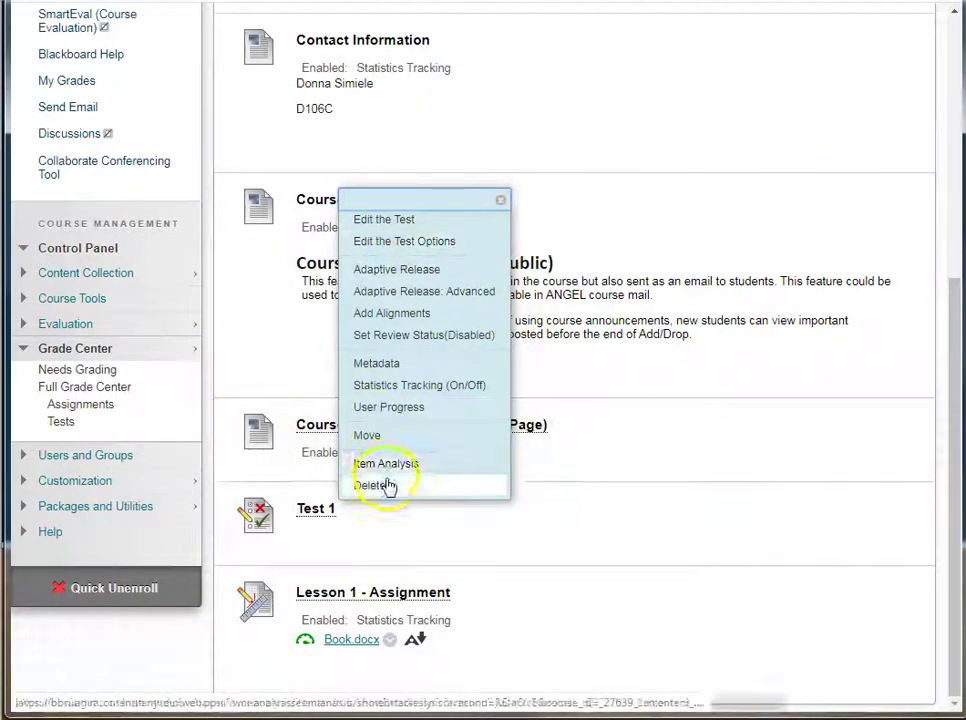
left_click(500, 200)
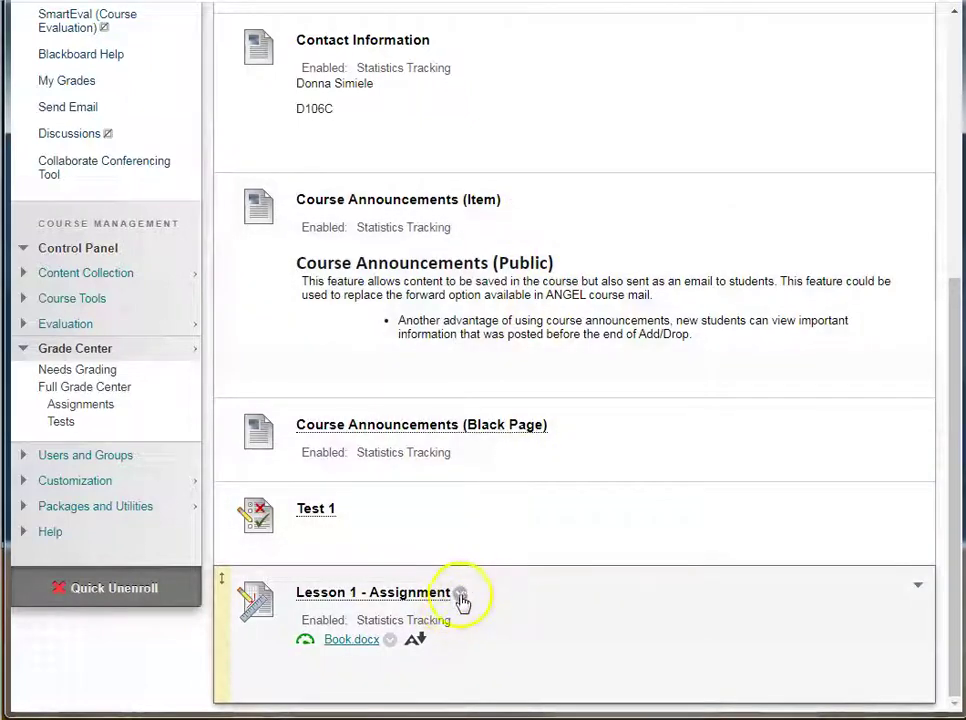
left_click(460, 594)
left_click(500, 541)
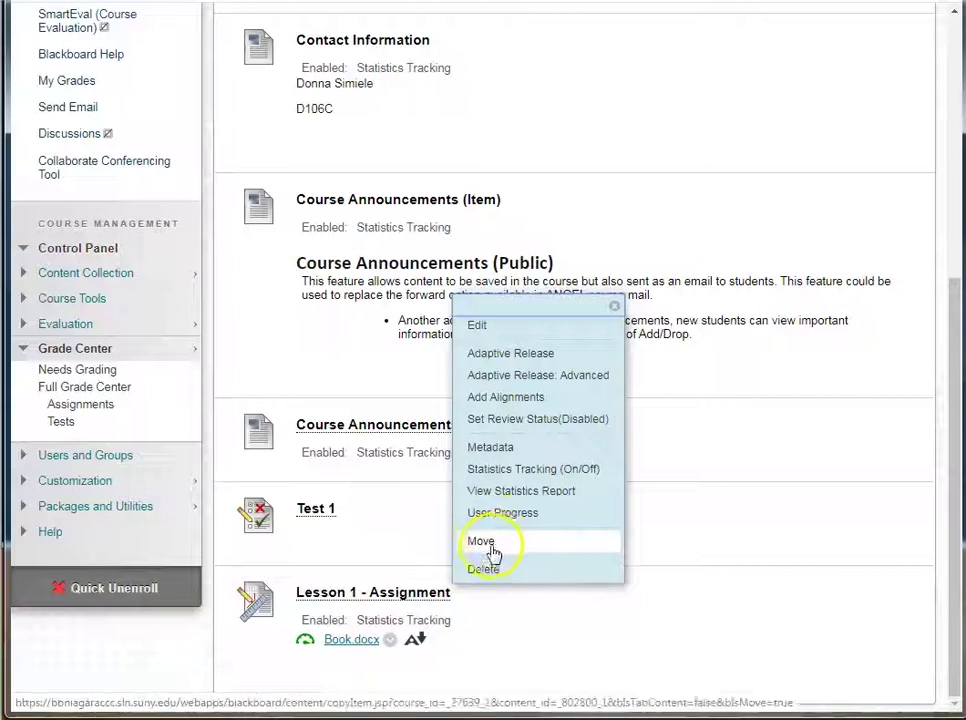
left_click(497, 541)
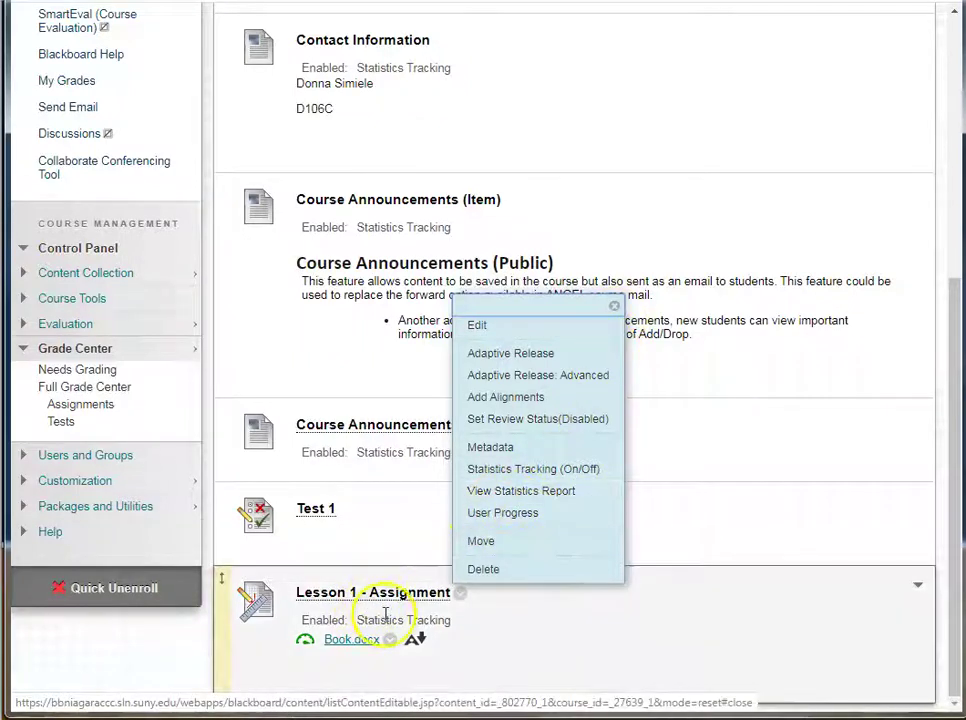
left_click(481, 542)
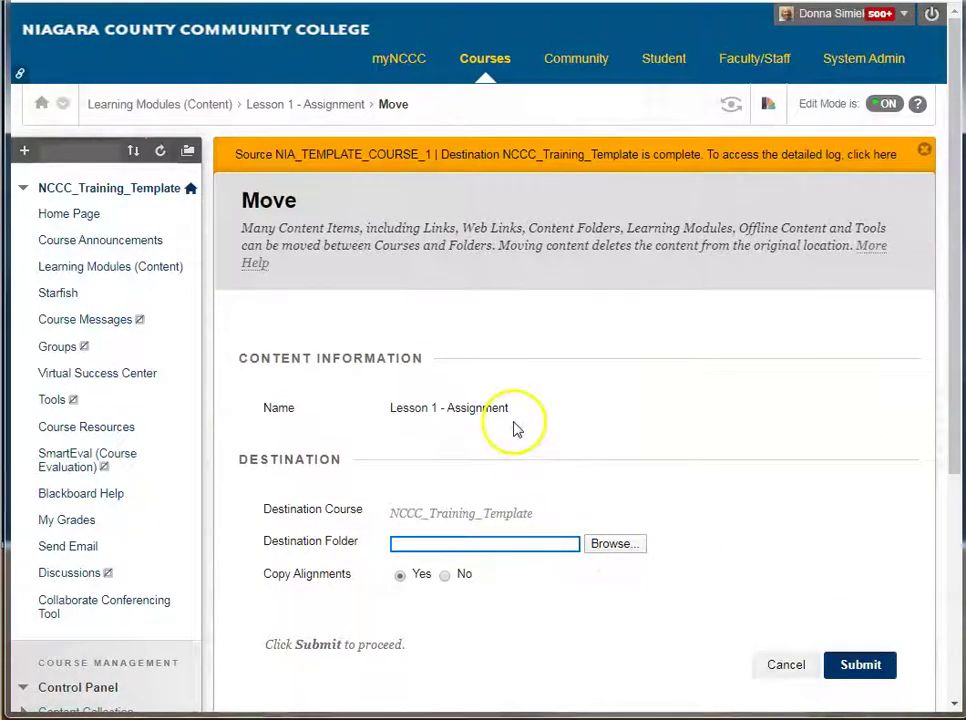
Move Lesson 1 - Assignment into the /Course Resources folder.
left_click(607, 544)
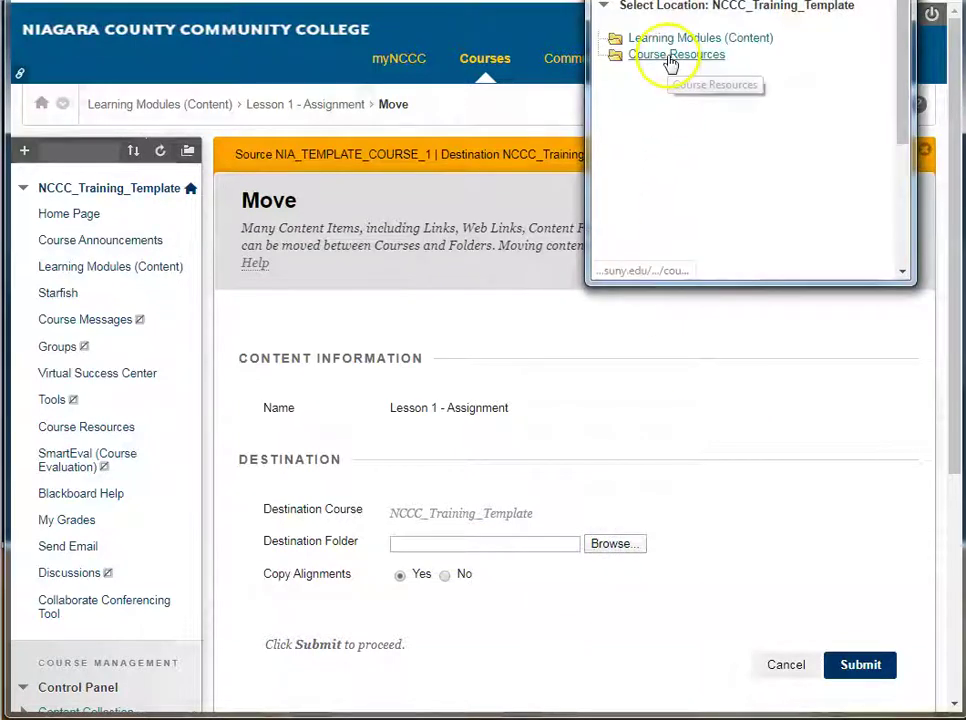
left_click(671, 57)
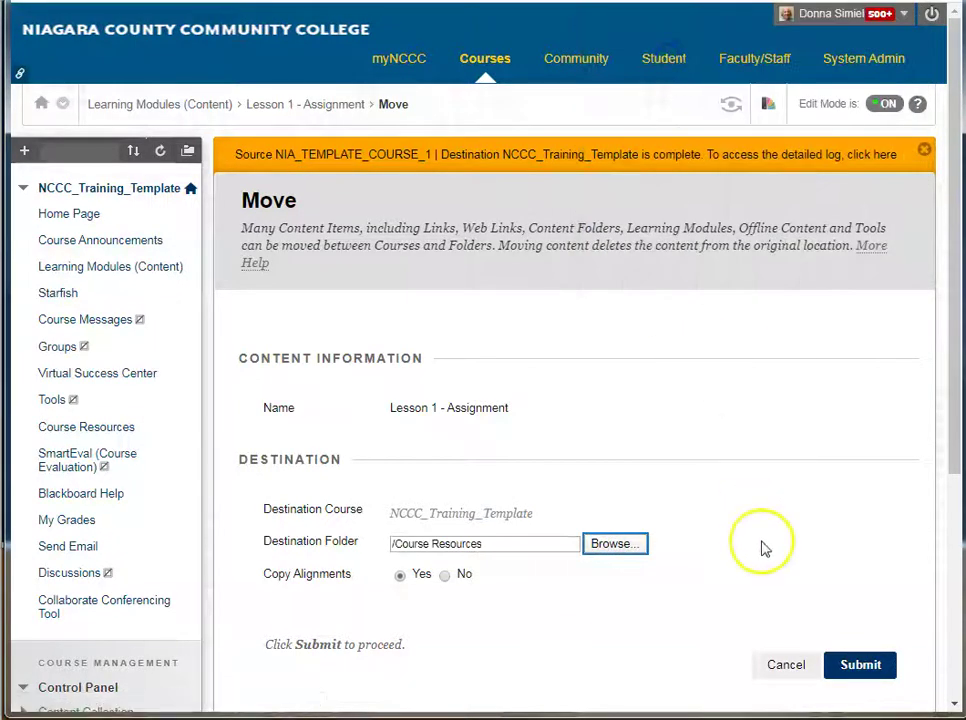
scroll(690, 597, "down", 1)
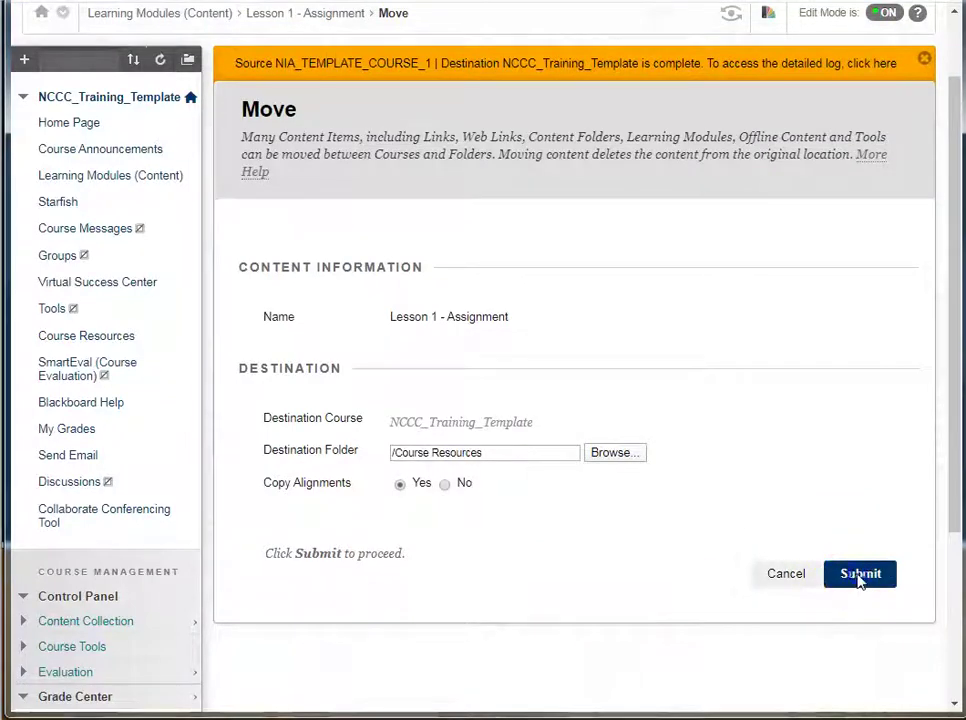
left_click(860, 574)
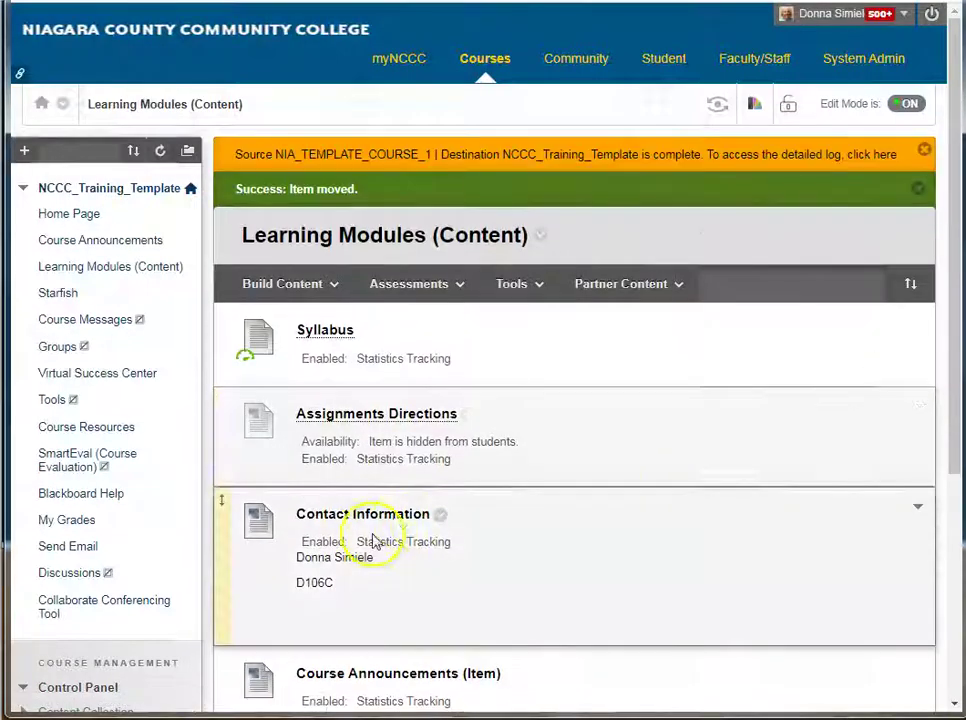
Open Course Resources to see Lesson 1 - Assignment listed after Syllabus.
scroll(539, 442, "down", 4)
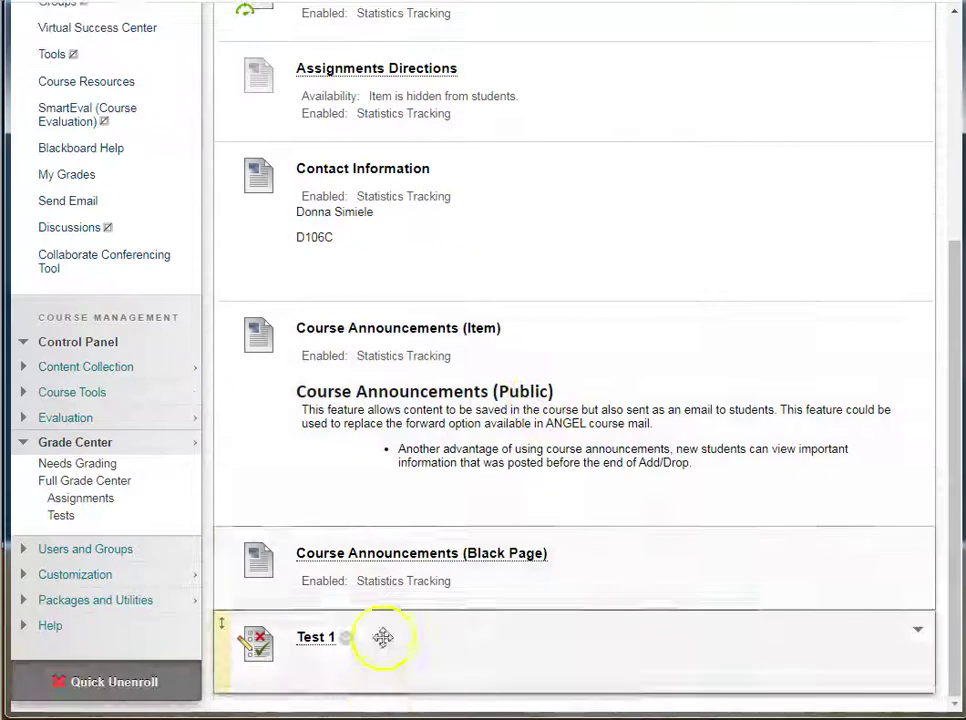
scroll(459, 580, "up", 4)
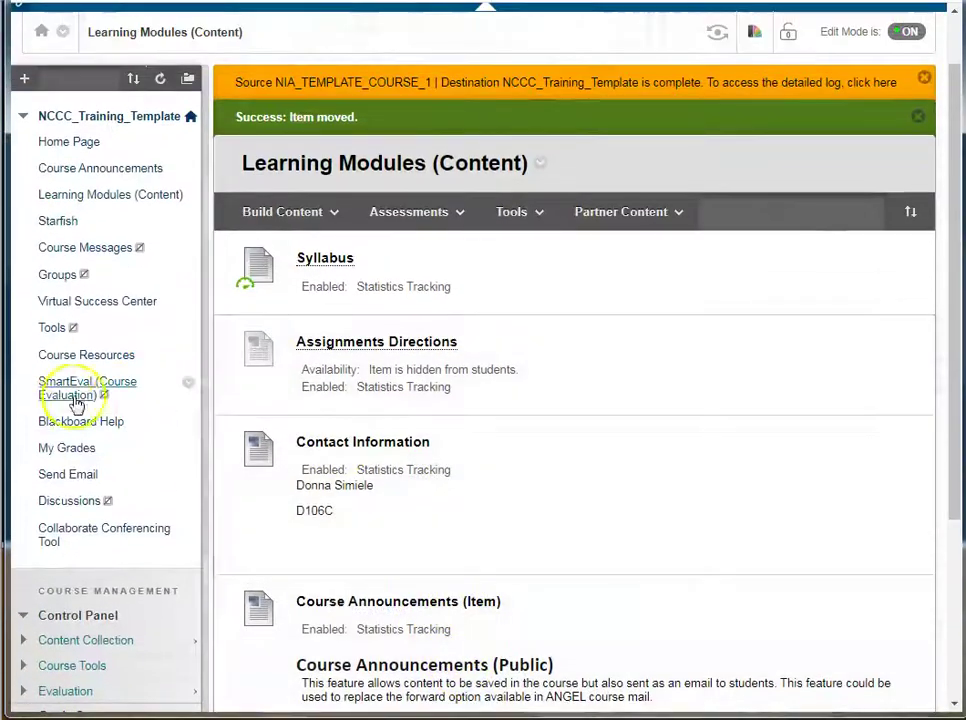
left_click(334, 213)
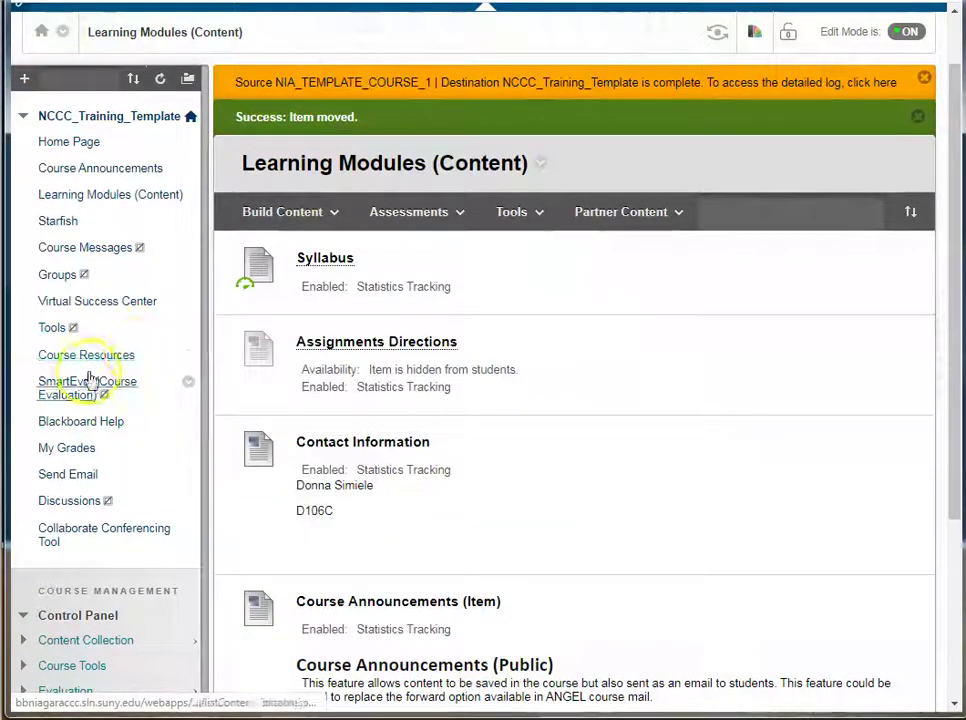
left_click(78, 356)
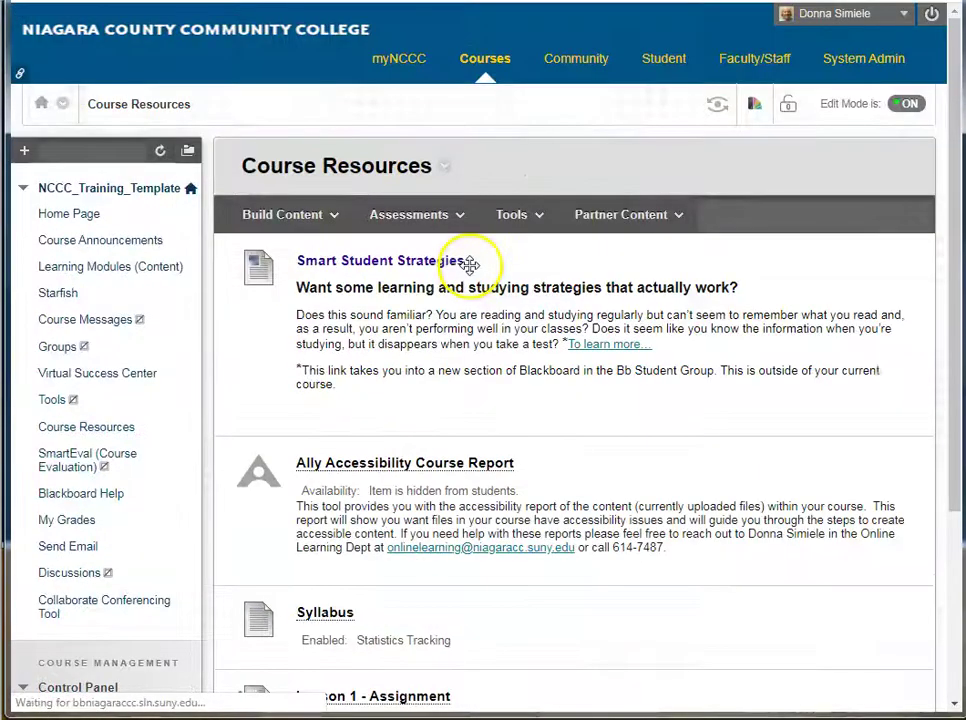
Drag Lesson 1 - Assignment to the top of Course Resources, above Smart Student Strategies.
scroll(468, 259, "down", 4)
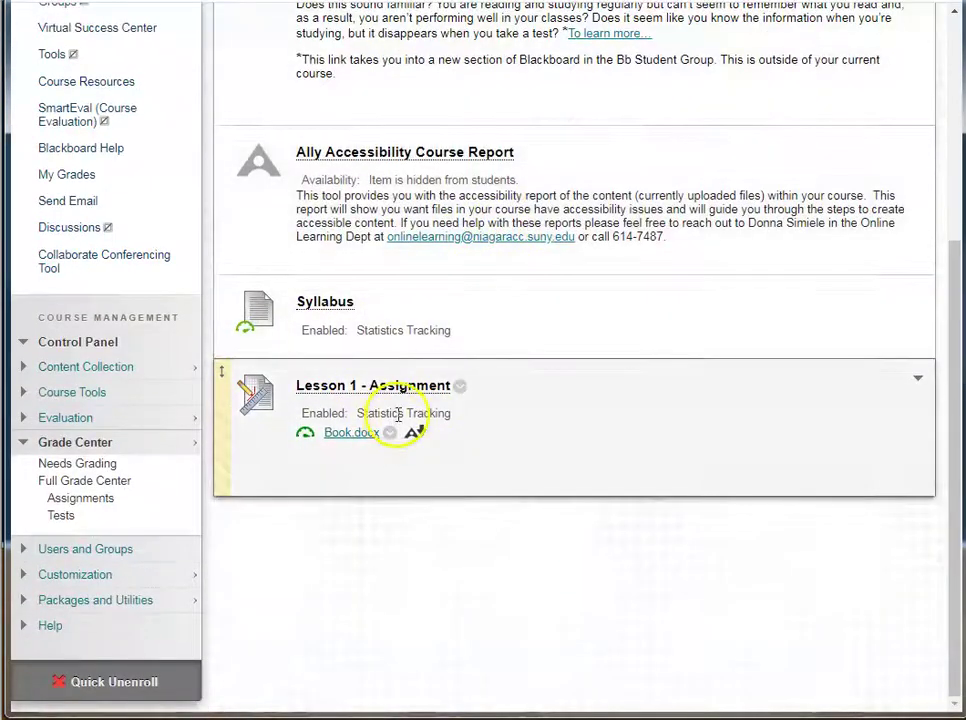
scroll(638, 367, "up", 2)
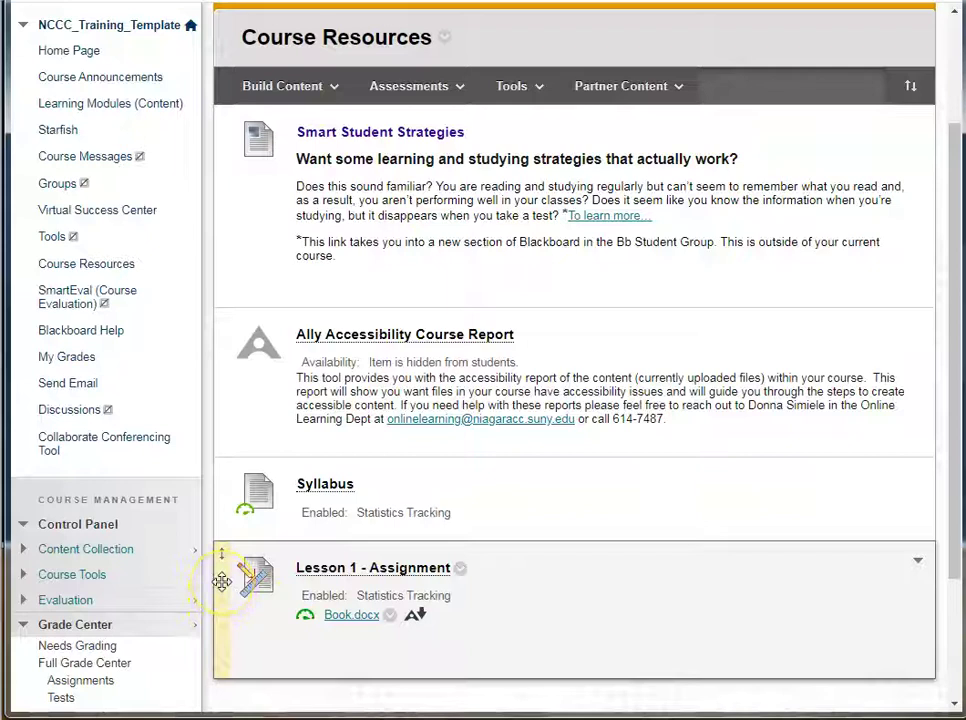
left_click_drag(222, 580, 308, 240)
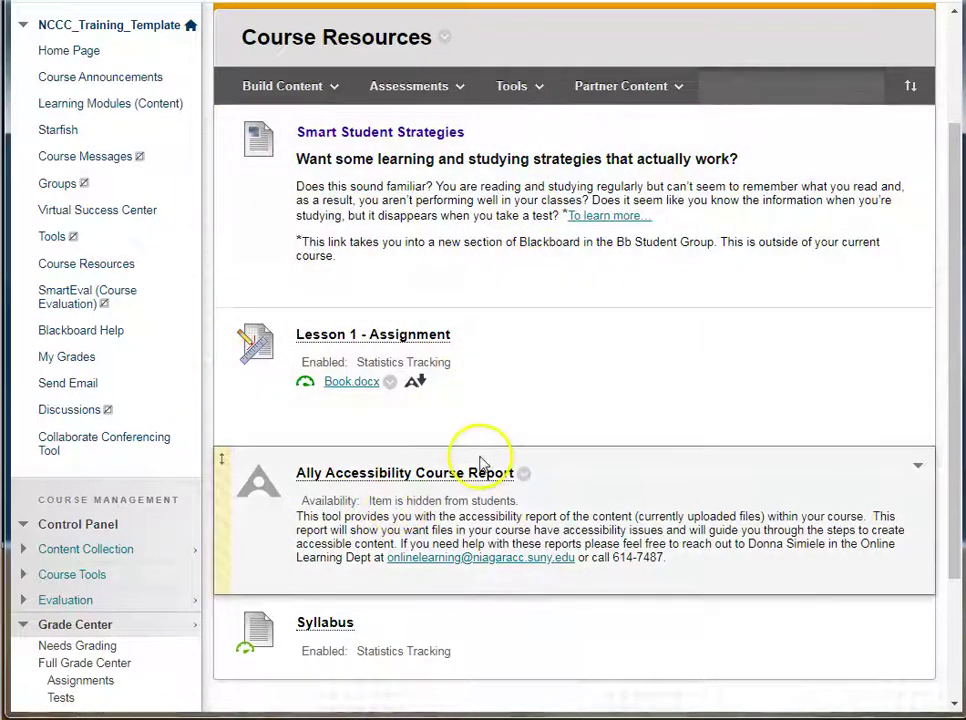
left_click_drag(225, 389, 228, 170)
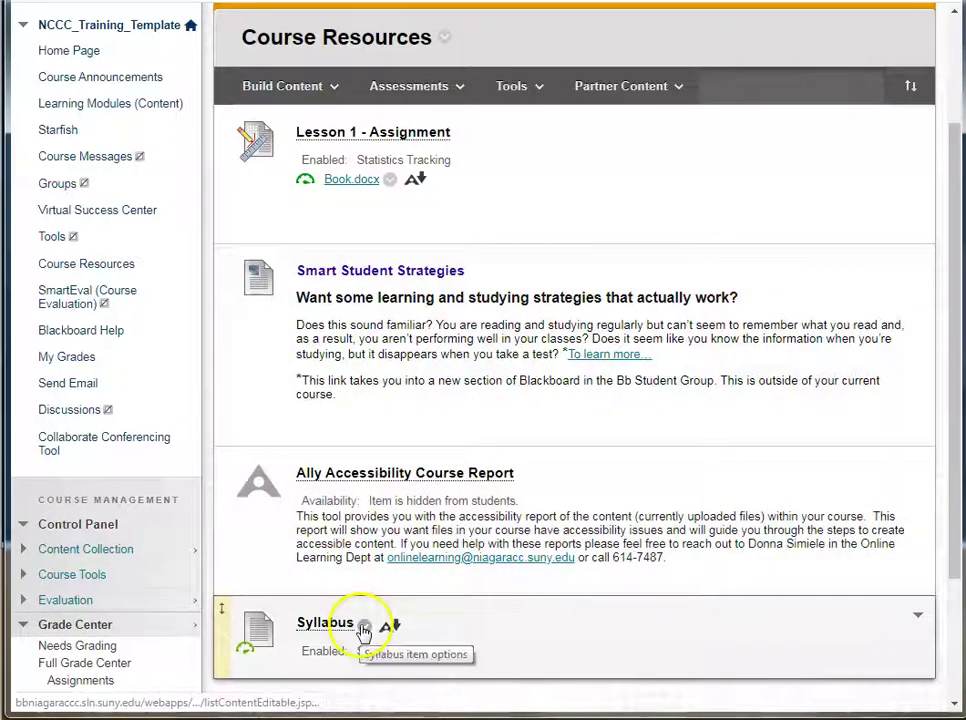
Delete the duplicate Syllabus item from Course Resources, confirming with OK.
left_click(362, 627)
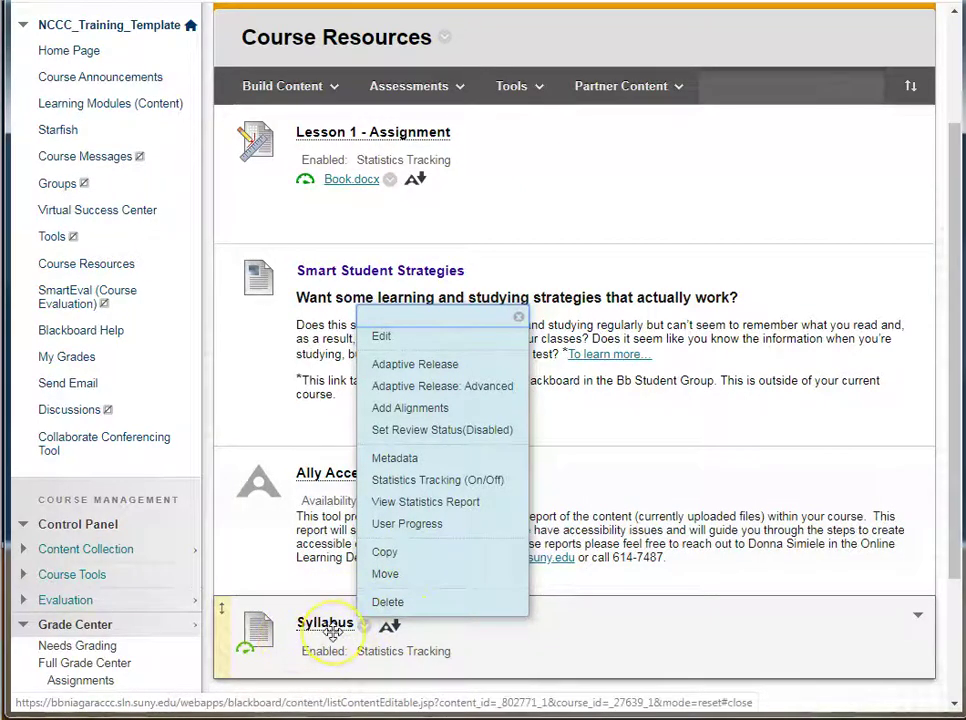
left_click(291, 442)
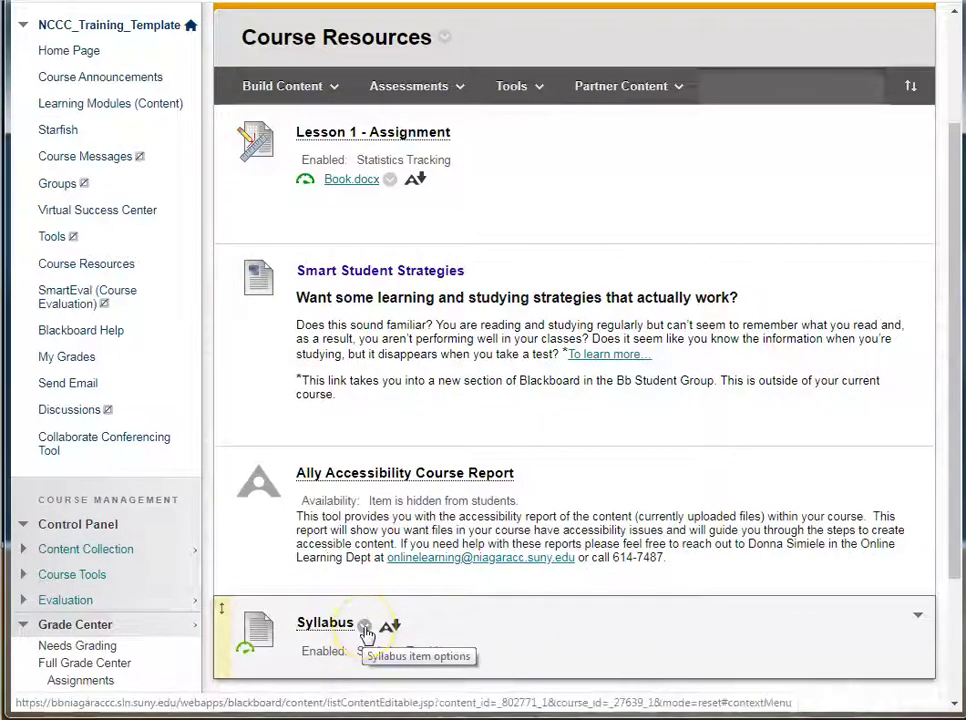
left_click(365, 627)
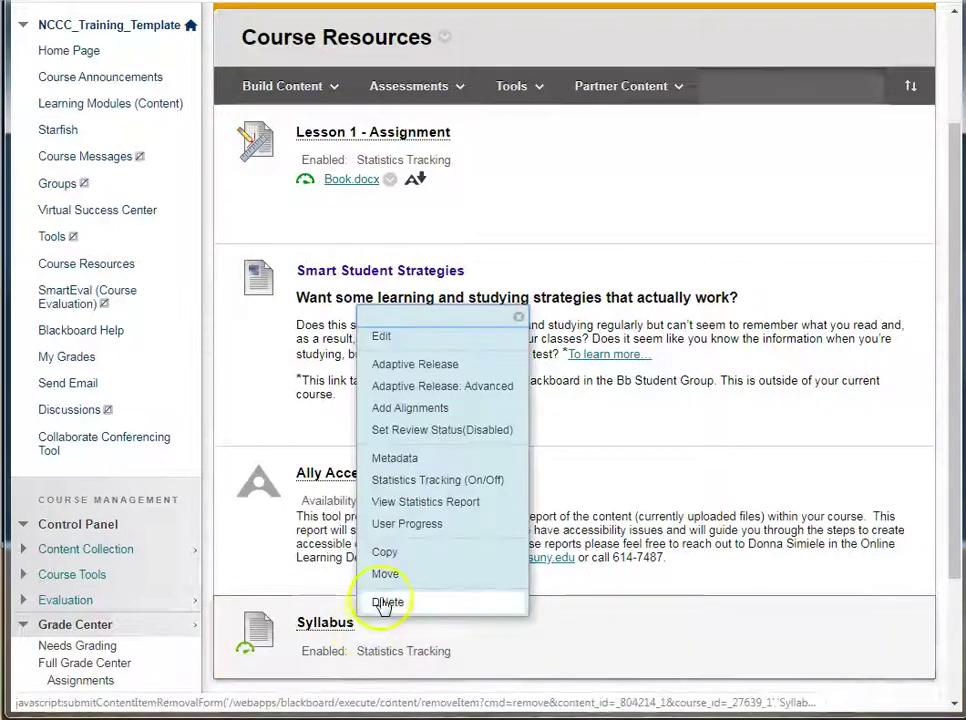
left_click(388, 601)
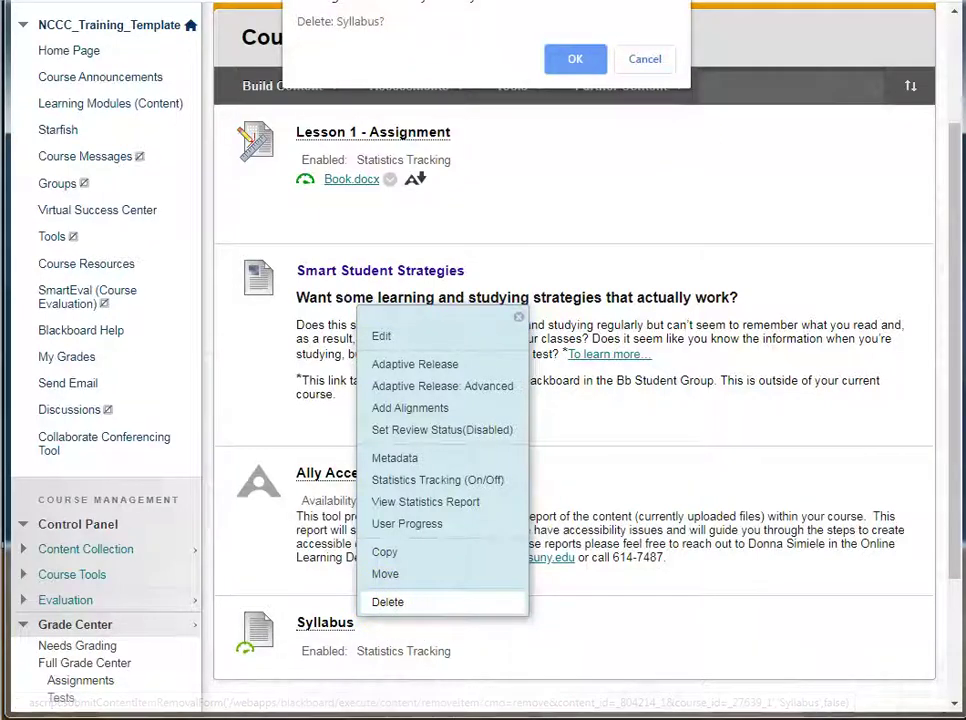
left_click(577, 61)
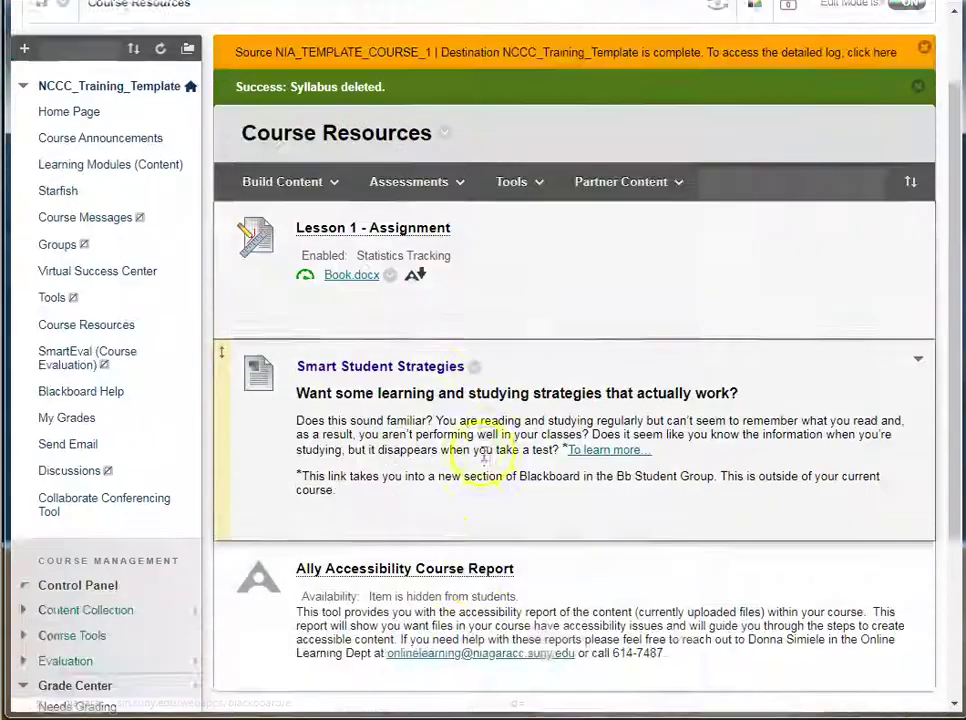